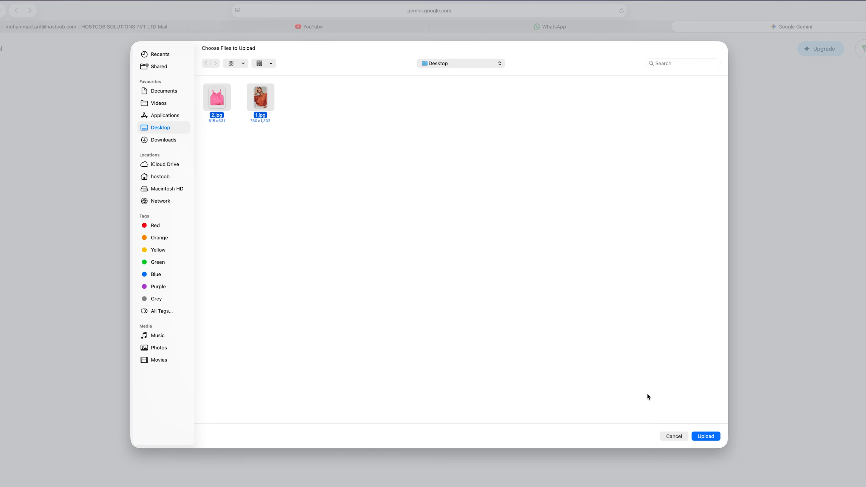
Step: Attach 1.jpg and 2.jpg and ask the Pro model to replace the woman's red top with the attached pink one, preserving drape, posture and lighting
{"action": "left_click", "coordinate": [705, 436]}
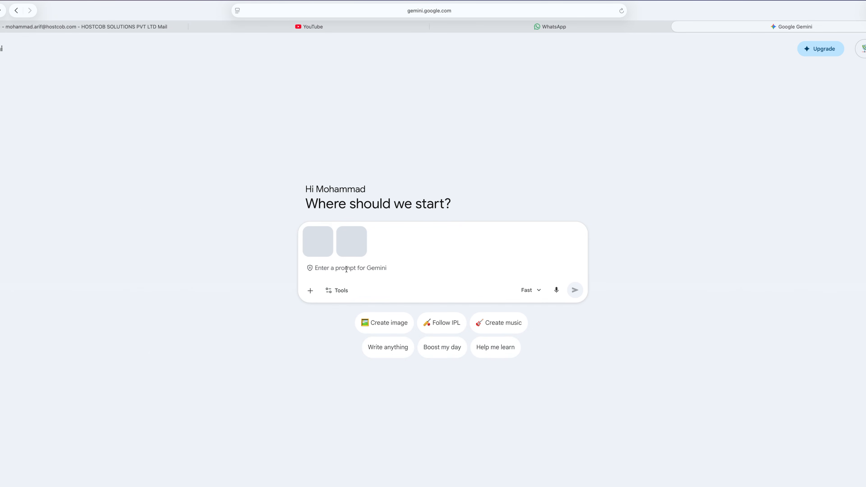
{"action": "type", "text": "Replace the woman’s red top with a pink top I attached, maintaining natural fabric drape and fit, preserve original body proportions and posture, ensure new clothing follows natural light and shadow patterns from original image."}
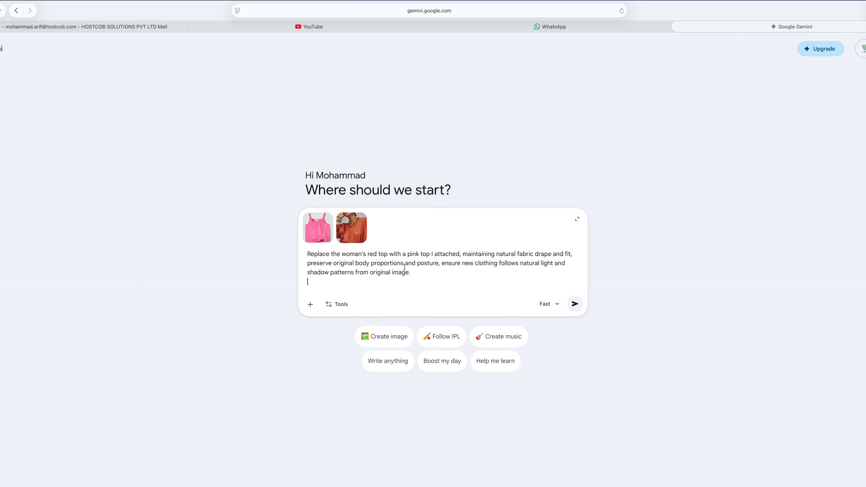
{"action": "left_click", "coordinate": [553, 304]}
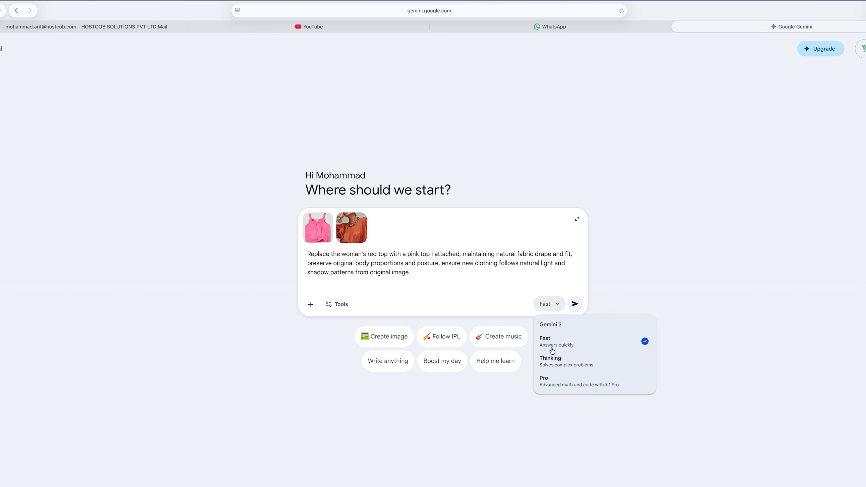
{"action": "left_click", "coordinate": [549, 380]}
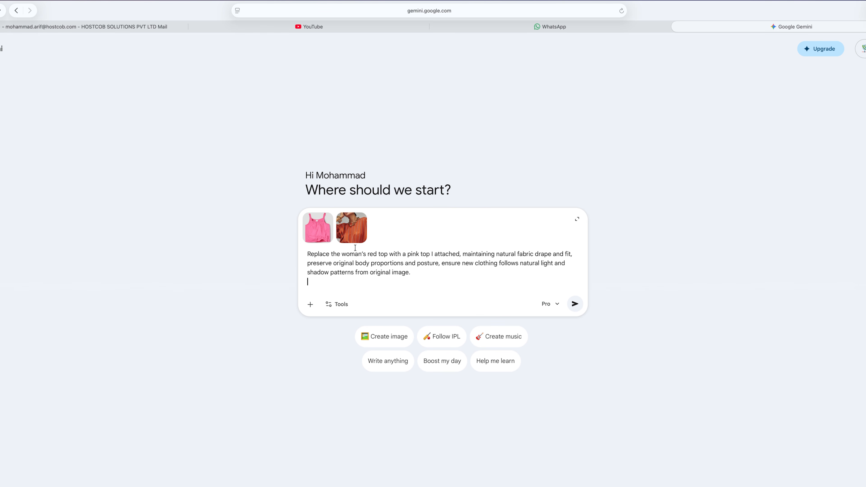
{"action": "left_click", "coordinate": [575, 304]}
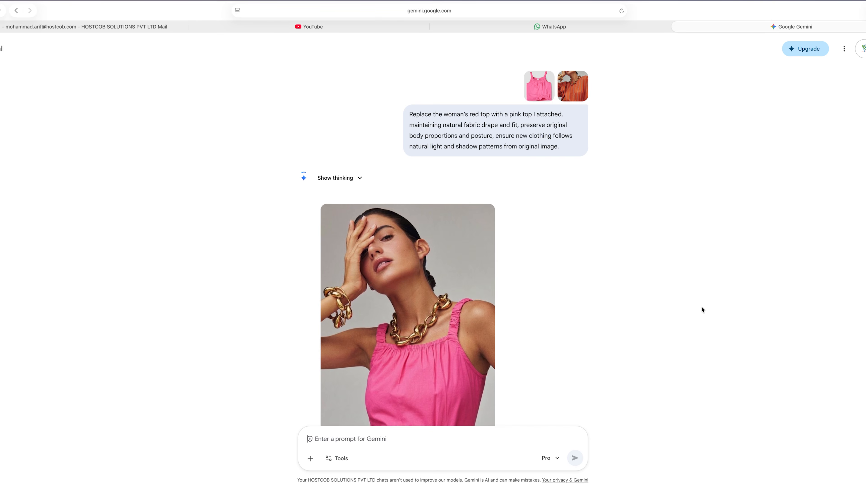
Step: View the generated pink top image at full size, and return to the conversation
{"action": "mouse_move", "coordinate": [467, 270]}
{"action": "left_click", "coordinate": [455, 286]}
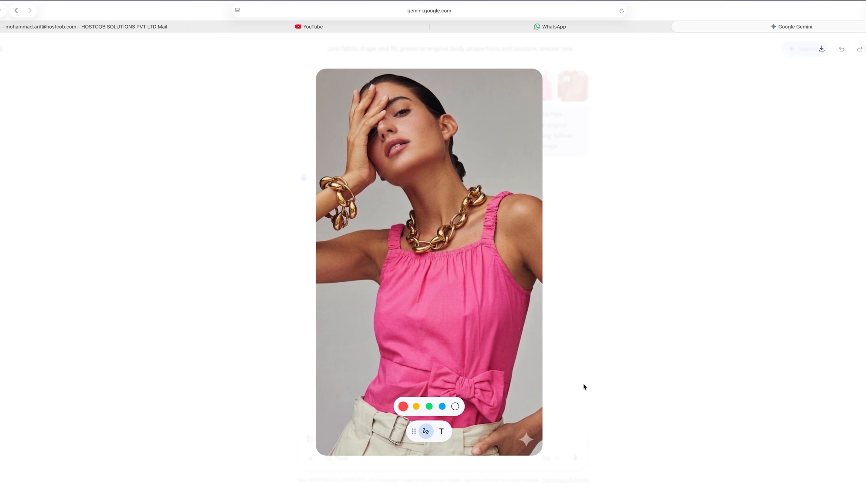
{"action": "left_click", "coordinate": [608, 322]}
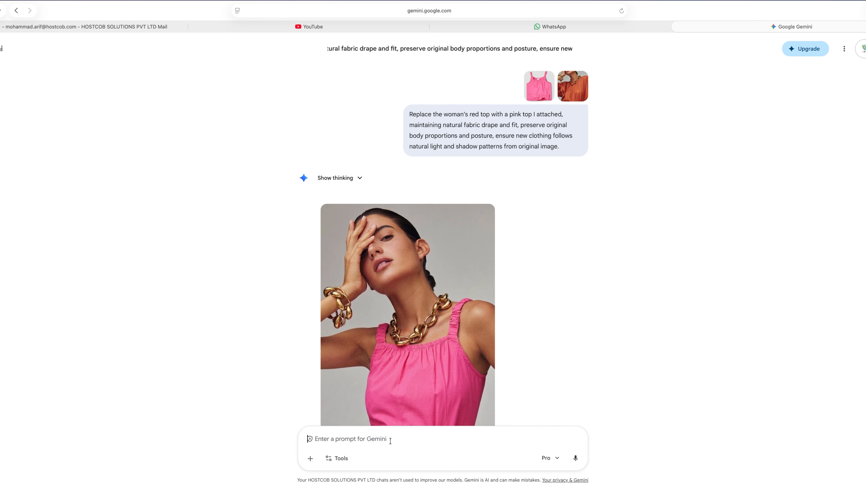
Step: Ask the Thinking model for engaging ad copy for the pink top, including a heading, subheading and key product features
{"action": "type", "text": "Based on the image, write an engaging ad copy for the pink top, including a heading, subheading and key product features."}
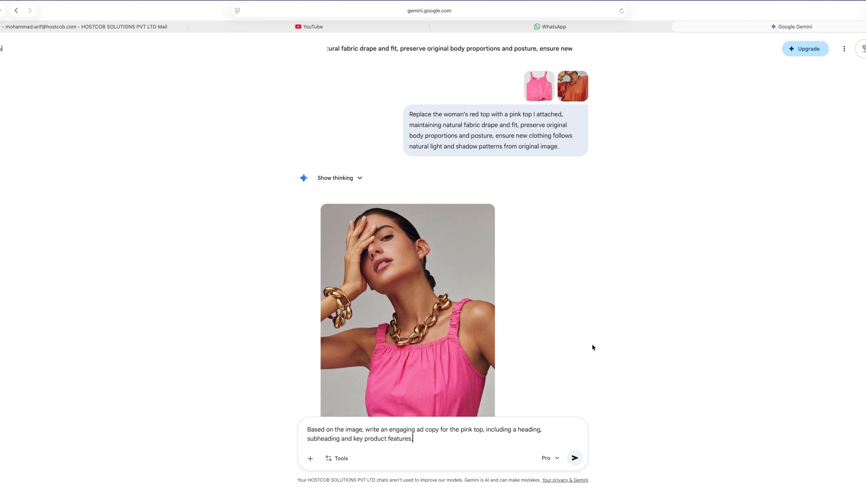
{"action": "left_click", "coordinate": [562, 463]}
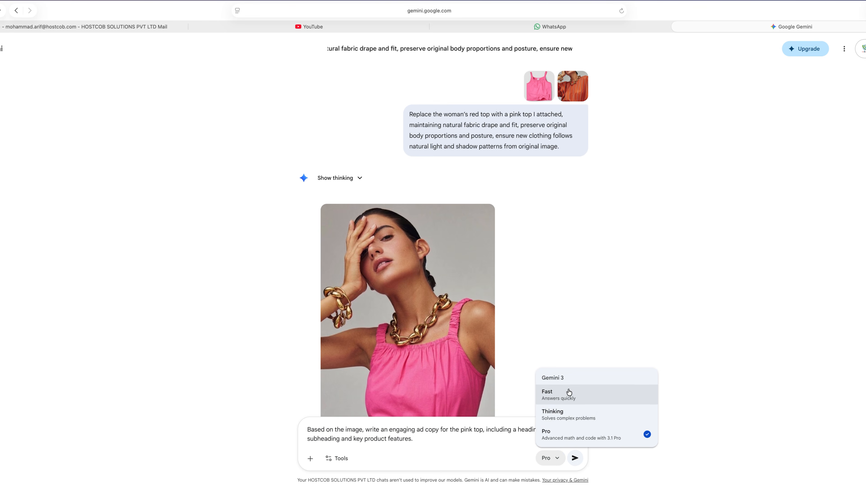
{"action": "left_click", "coordinate": [565, 415]}
{"action": "left_click", "coordinate": [575, 458]}
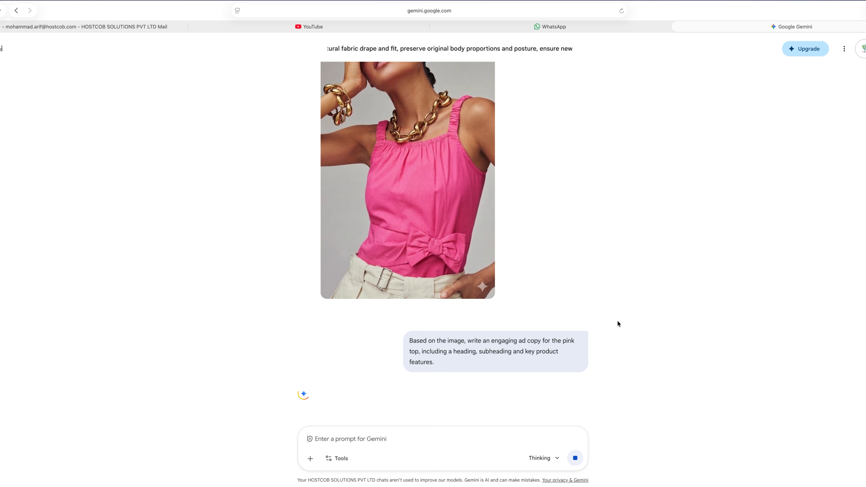
{"action": "scroll", "coordinate": [653, 349], "scroll_direction": "down", "scroll_amount": 2}
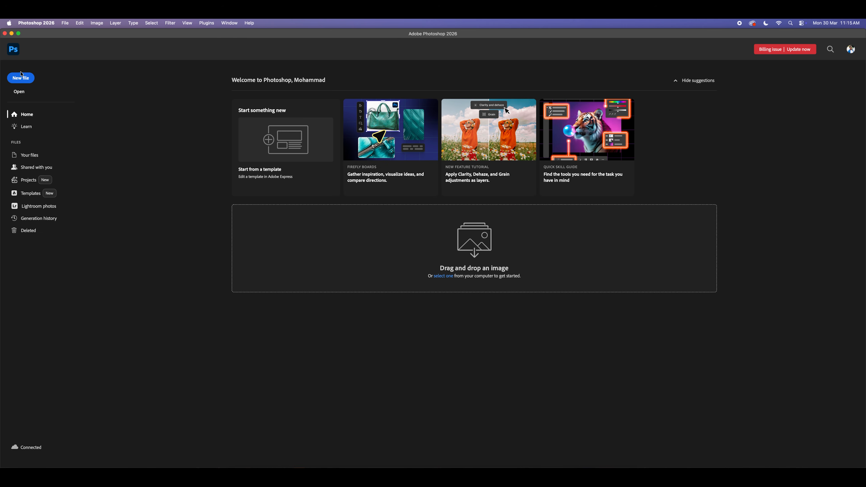
Step: Switch to Photoshop and create a 1080 x 1350 px artboard document at 300 pixels/inch in RGB Color
{"action": "left_click", "coordinate": [21, 77]}
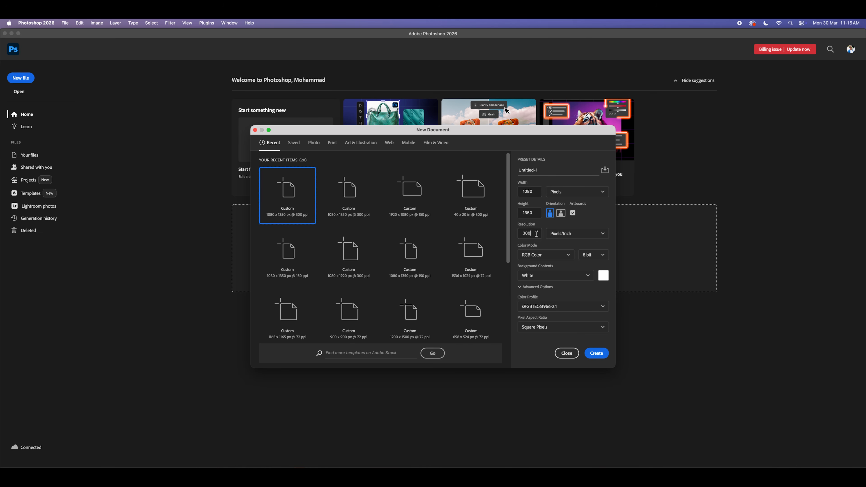
{"action": "left_click", "coordinate": [597, 353]}
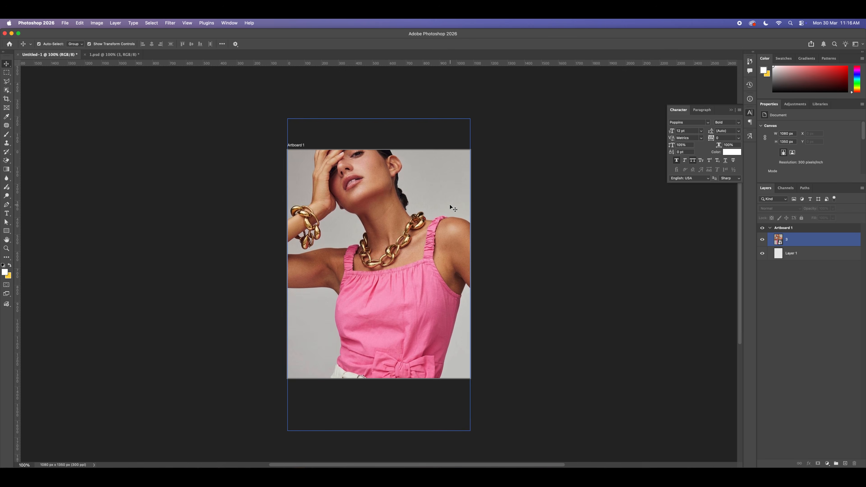
{"action": "scroll", "coordinate": [437, 233], "scroll_direction": "up", "scroll_amount": 1}
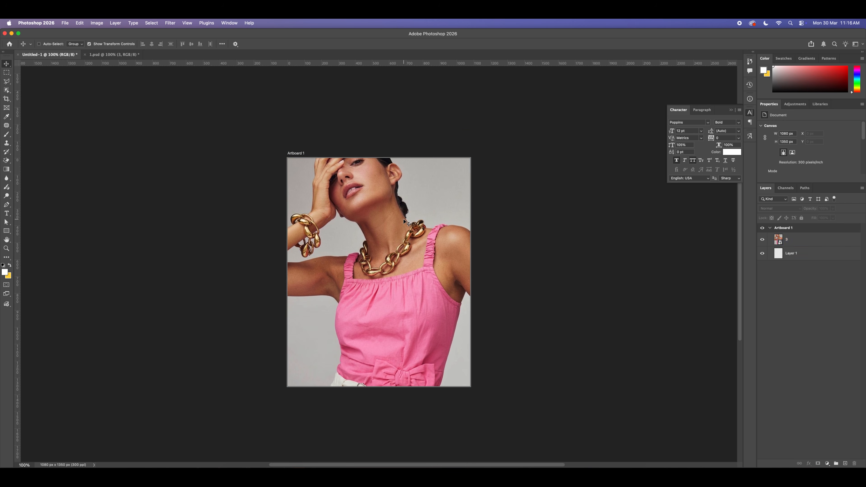
{"action": "key", "text": "super+0"}
{"action": "scroll", "coordinate": [402, 226], "scroll_direction": "down", "scroll_amount": 5}
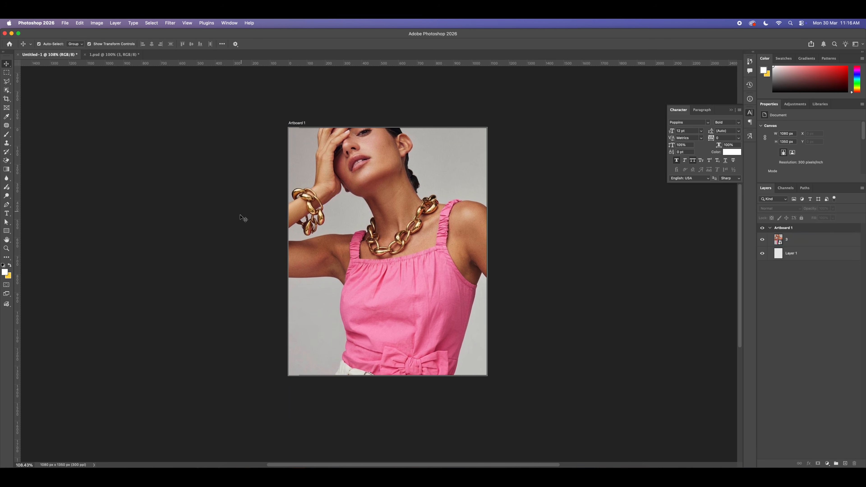
Step: Add the white Poppins Bold text AURELIA over the pink top and enlarge it to about 20.78 pt
{"action": "left_click", "coordinate": [6, 213]}
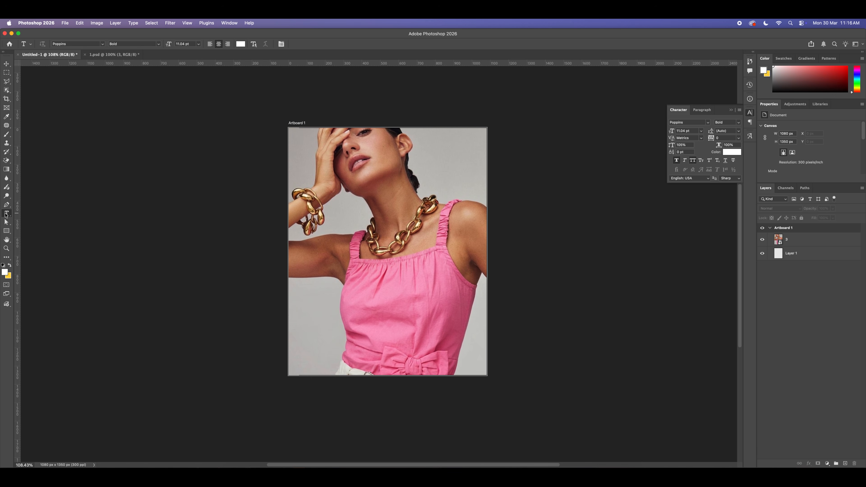
{"action": "left_click", "coordinate": [343, 290]}
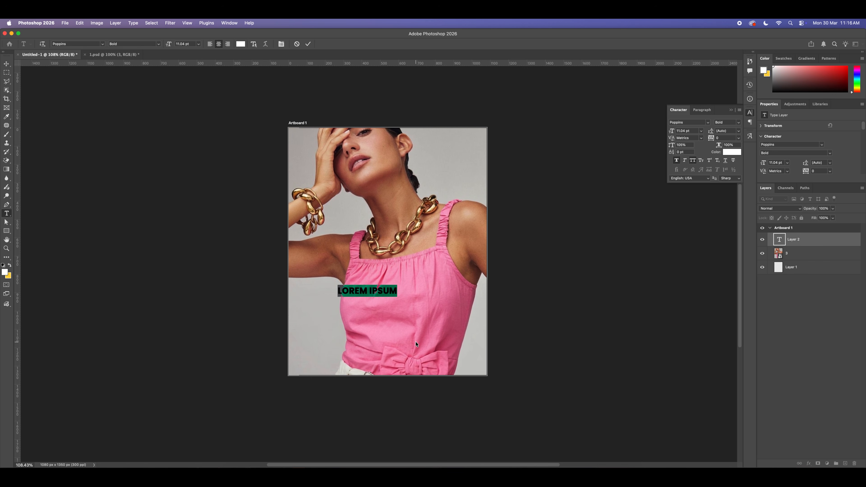
{"action": "type", "text": "AURELIA"}
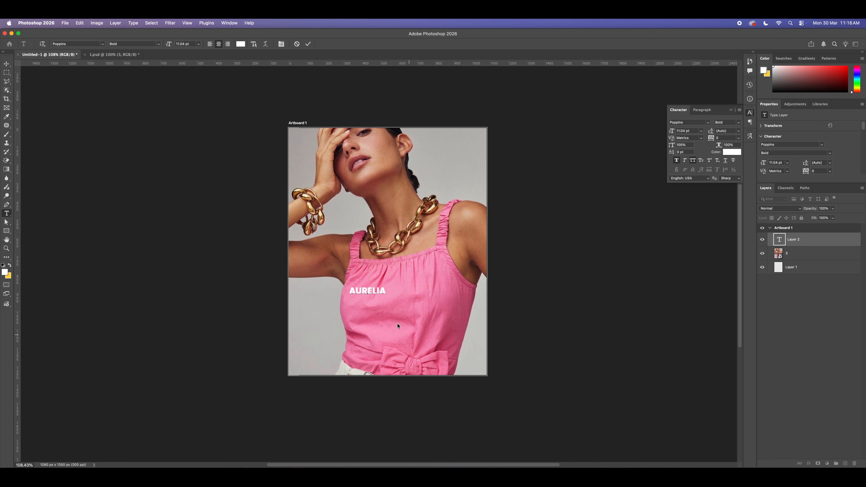
{"action": "left_click", "coordinate": [6, 64]}
{"action": "left_click_drag", "start_coordinate": [387, 296], "coordinate": [404, 315]}
{"action": "key", "text": "super+z"}
{"action": "key", "text": "Return"}
Step: Duplicate the AURELIA text directly below the original and change the copy's wording to DRESS FRO EXPRESS
{"action": "double_click", "coordinate": [404, 314]}
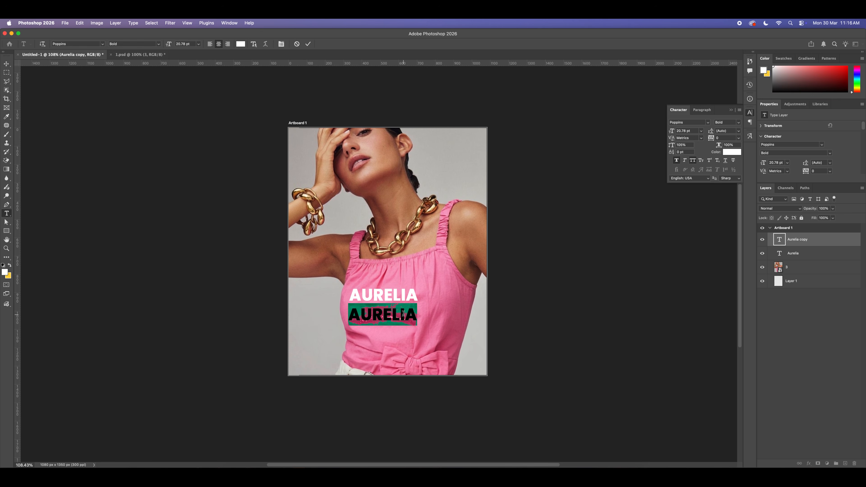
{"action": "type", "text": "DRE"}
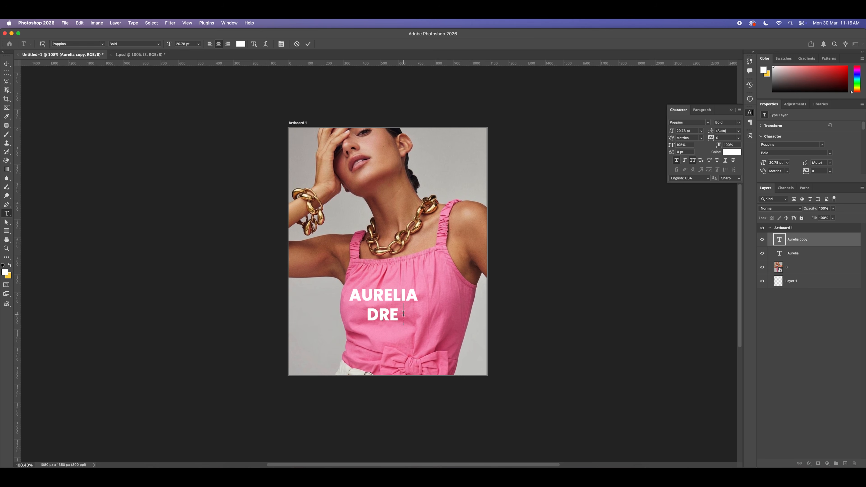
{"action": "type", "text": "SS FRO"}
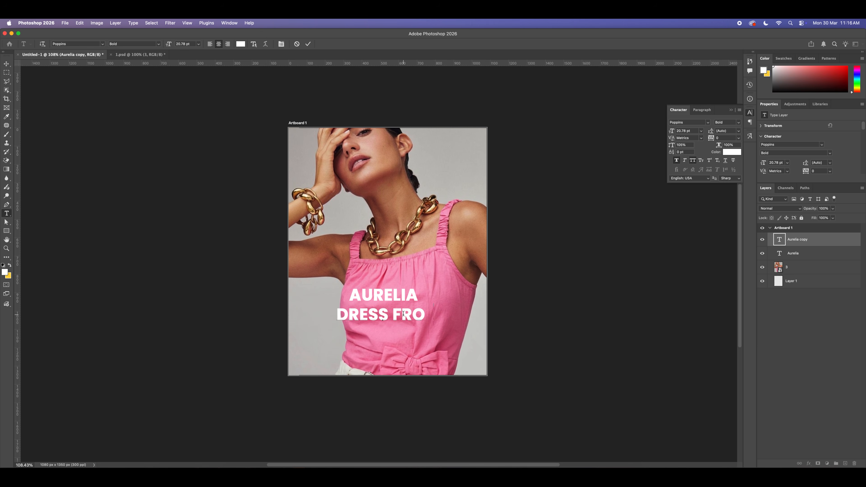
{"action": "type", "text": " EXPRESS"}
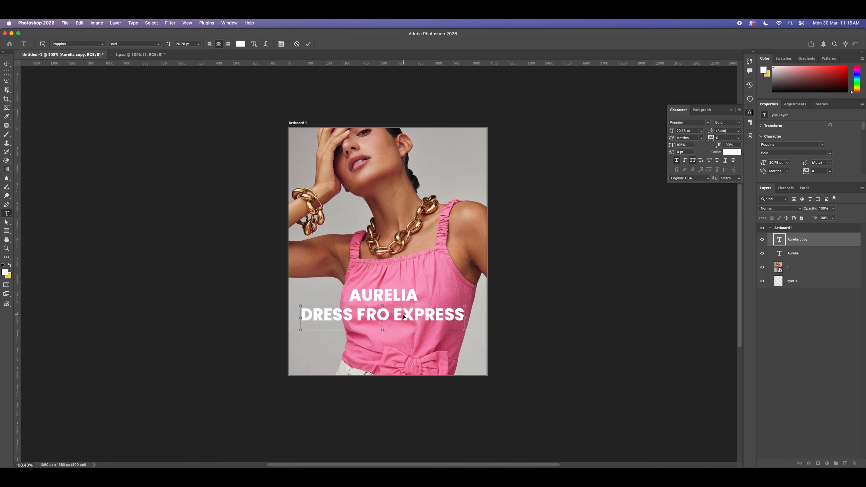
Step: Reduce the DRESS FRO EXPRESS tagline to 6 pt and move it up close beneath AURELIA
{"action": "key", "text": "super+a"}
{"action": "left_click_drag", "start_coordinate": [670, 133], "coordinate": [662, 134]}
{"action": "left_click", "coordinate": [6, 65]}
{"action": "left_click", "coordinate": [358, 306]}
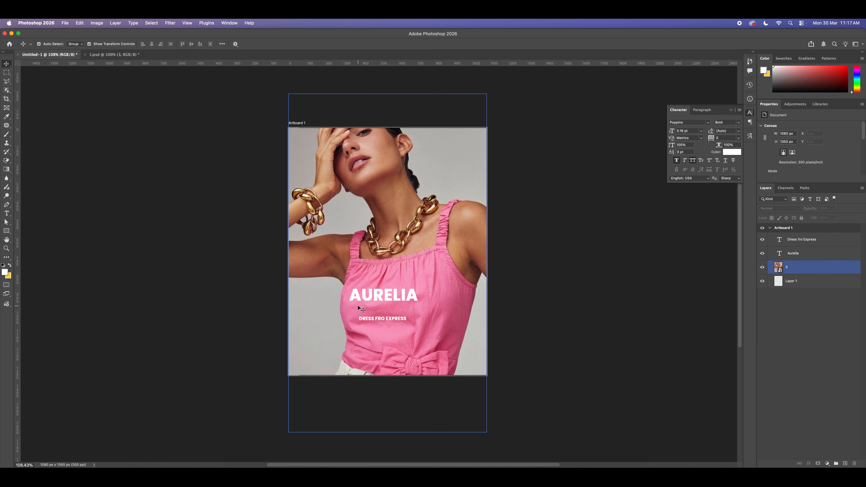
{"action": "left_click_drag", "start_coordinate": [397, 320], "coordinate": [398, 311]}
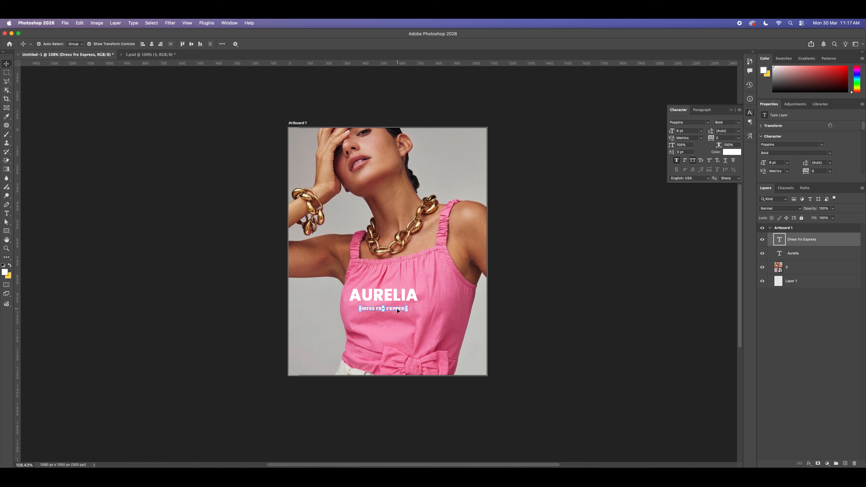
Step: Change the font of the AURELIA text to Wasted Vindey Regular from the favourite fonts
{"action": "left_click", "coordinate": [410, 294], "text": "shift"}
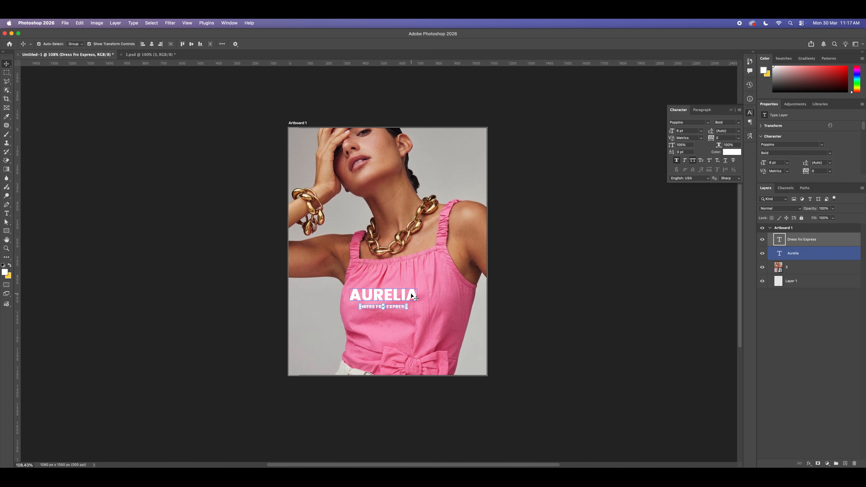
{"action": "left_click", "coordinate": [408, 294]}
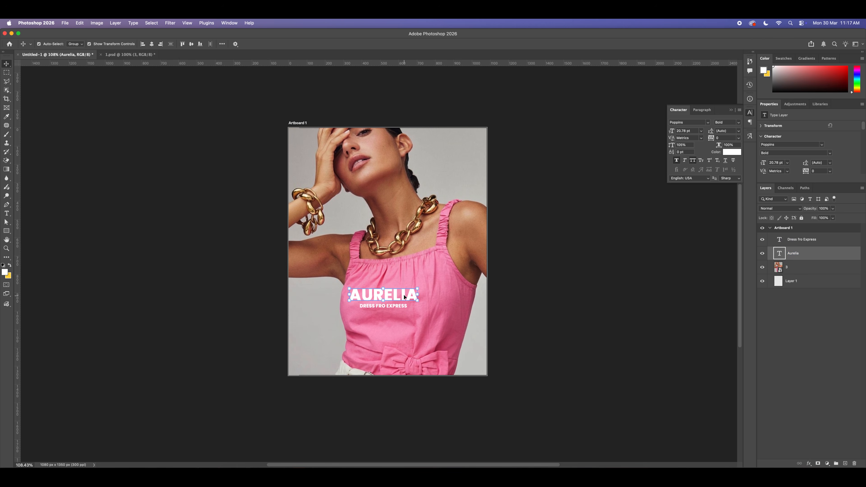
{"action": "left_click", "coordinate": [708, 123]}
{"action": "left_click", "coordinate": [700, 146]}
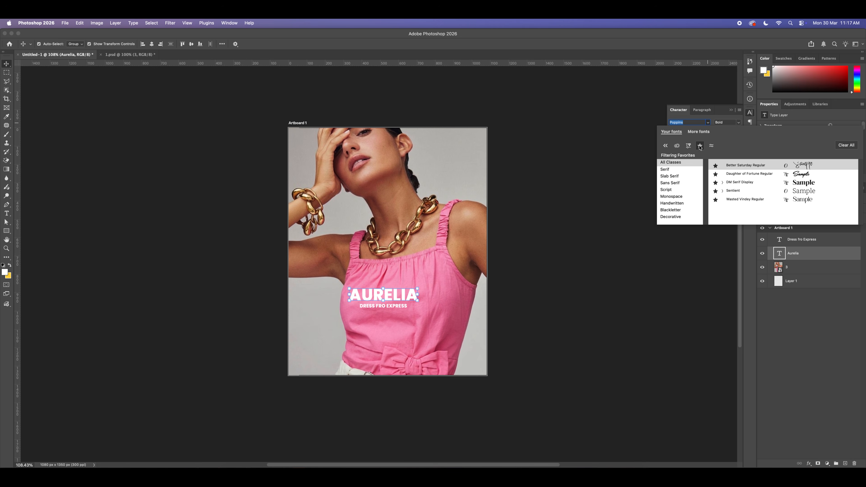
{"action": "left_click", "coordinate": [743, 199]}
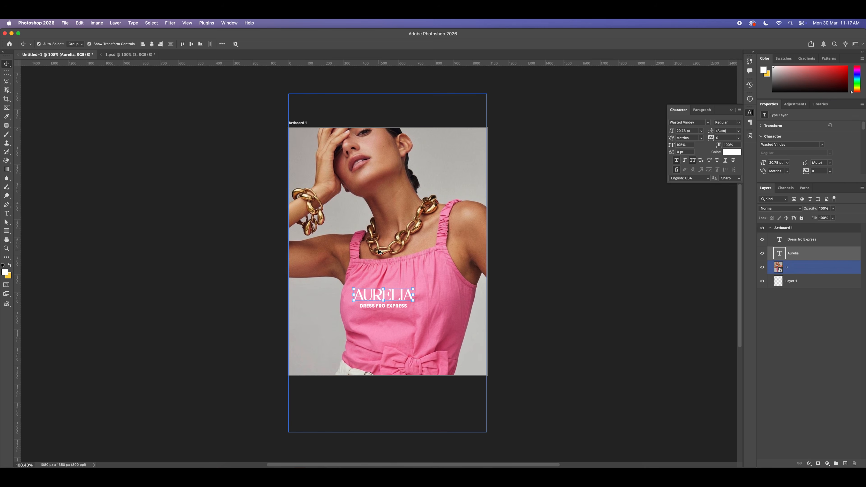
Step: Set the font weight of the DRESS FRO EXPRESS tagline to Medium
{"action": "scroll", "coordinate": [379, 252], "scroll_direction": "up", "scroll_amount": 3}
{"action": "left_click", "coordinate": [410, 337]}
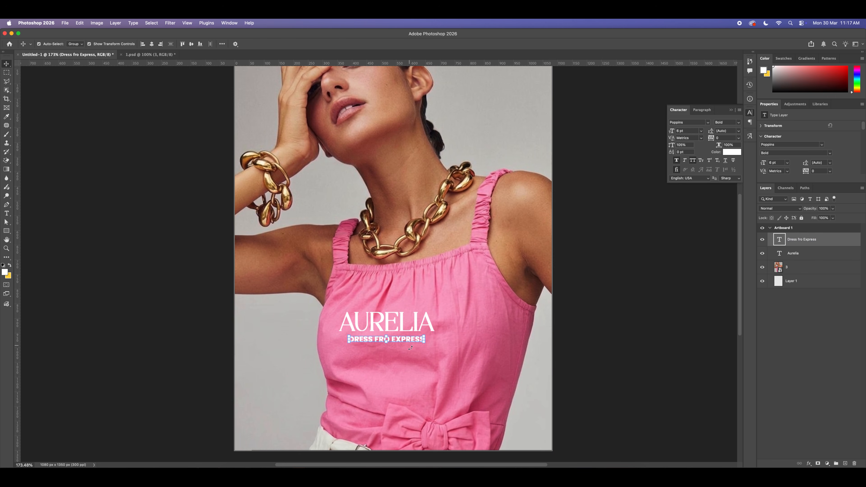
{"action": "left_click", "coordinate": [727, 122]}
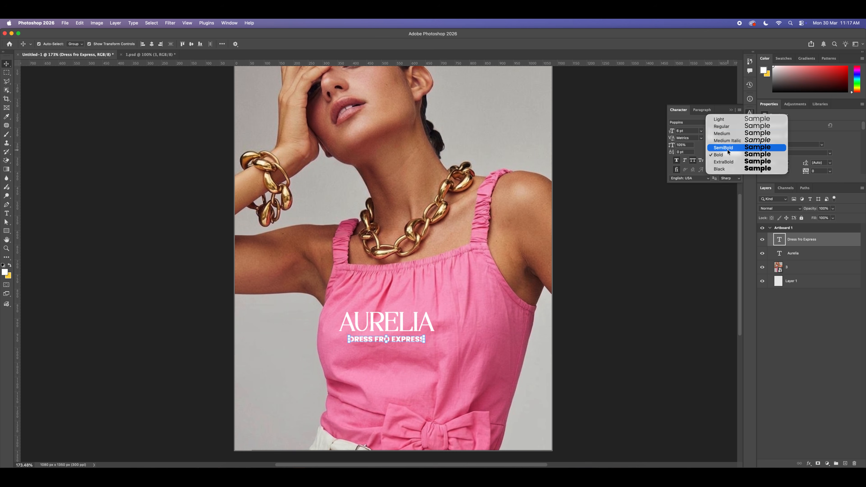
{"action": "left_click", "coordinate": [730, 136]}
Step: Duplicate the tagline, change the copy's text to TM, and place it small at the upper right of AURELIA
{"action": "left_click_drag", "start_coordinate": [404, 339], "coordinate": [458, 291]}
{"action": "double_click", "coordinate": [458, 291]}
{"action": "key", "text": "BackSpace"}
{"action": "type", "text": "TM"}
{"action": "left_click", "coordinate": [7, 64]}
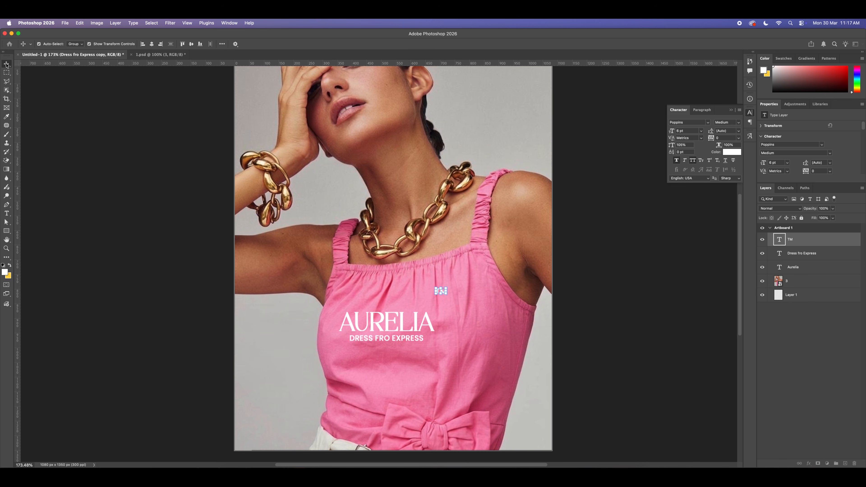
{"action": "scroll", "coordinate": [425, 296], "scroll_direction": "up", "scroll_amount": 3}
{"action": "left_click_drag", "start_coordinate": [453, 288], "coordinate": [439, 319]}
{"action": "key", "text": "Return"}
{"action": "scroll", "coordinate": [424, 296], "scroll_direction": "down", "scroll_amount": 10}
{"action": "scroll", "coordinate": [424, 296], "scroll_direction": "up", "scroll_amount": 7}
{"action": "left_click", "coordinate": [580, 352]}
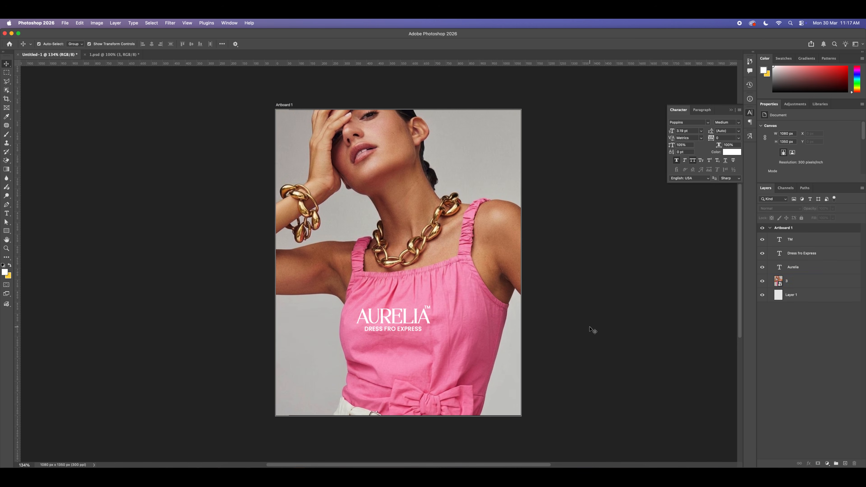
Step: Convert the TM, tagline and AURELIA text layers to one Smart Object and move it to the artboard's upper-right corner
{"action": "left_click", "coordinate": [427, 320]}
{"action": "left_click", "coordinate": [577, 284]}
{"action": "left_click", "coordinate": [392, 354]}
{"action": "left_click", "coordinate": [445, 355], "text": "shift"}
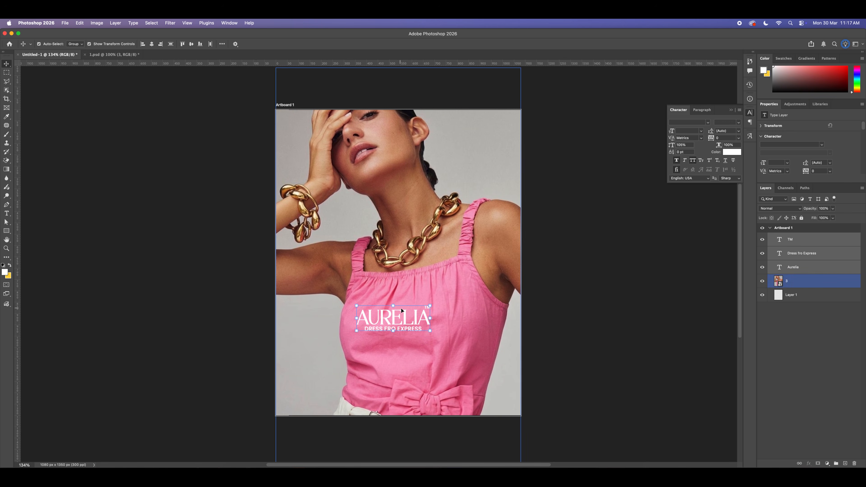
{"action": "right_click", "coordinate": [803, 271]}
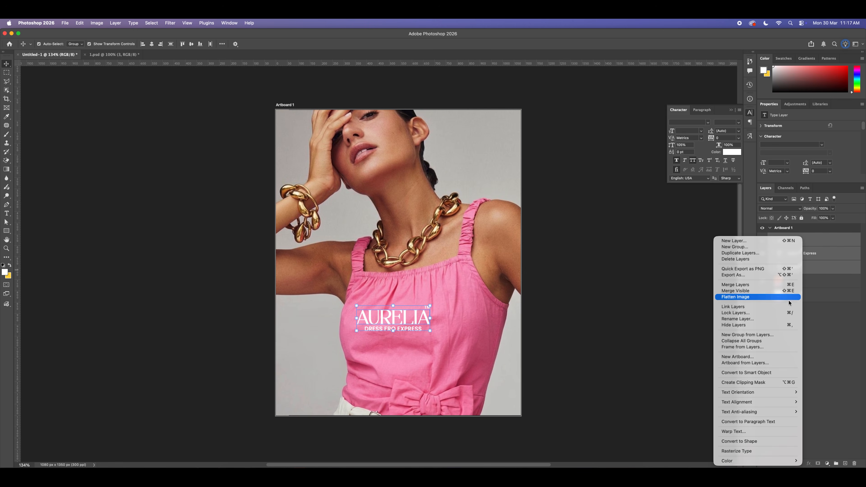
{"action": "left_click", "coordinate": [747, 373]}
{"action": "left_click_drag", "start_coordinate": [414, 326], "coordinate": [497, 121]}
{"action": "left_click", "coordinate": [562, 160]}
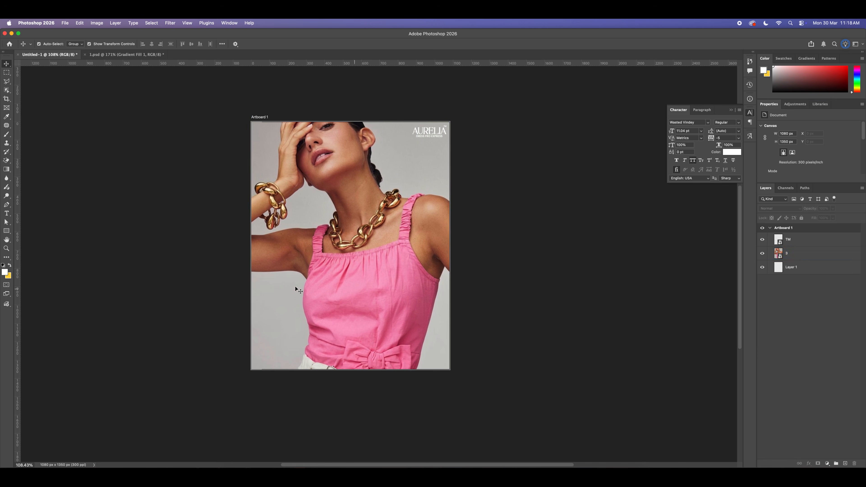
Step: Add a Gradient fill layer above the model photo and set the gradient's starting colour stop to black (000000)
{"action": "left_click", "coordinate": [295, 287]}
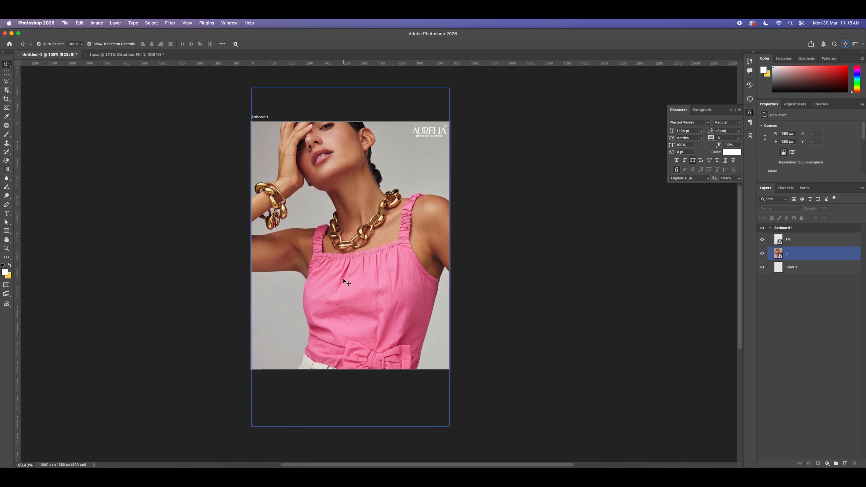
{"action": "left_click", "coordinate": [827, 463]}
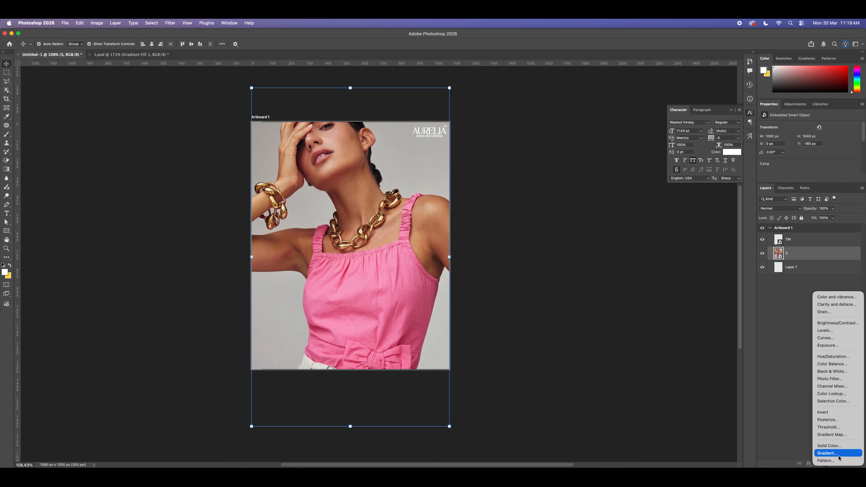
{"action": "left_click", "coordinate": [829, 453]}
{"action": "left_click", "coordinate": [545, 241]}
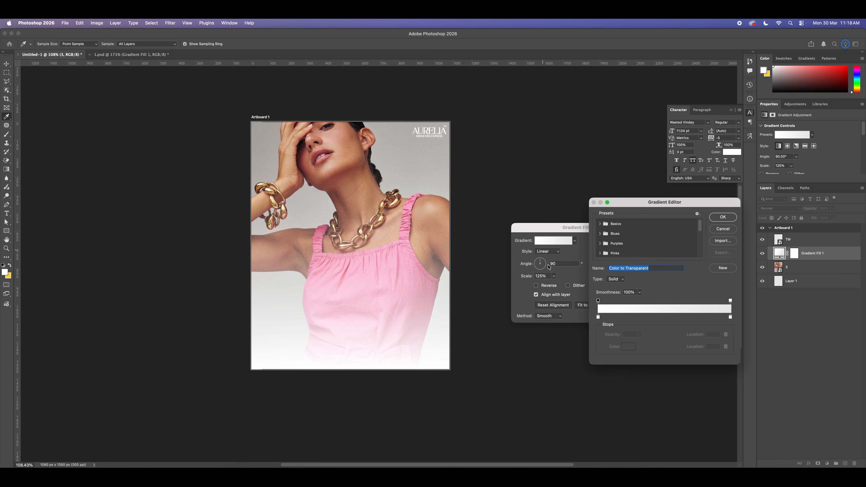
{"action": "left_click", "coordinate": [599, 317]}
{"action": "double_click", "coordinate": [598, 317]}
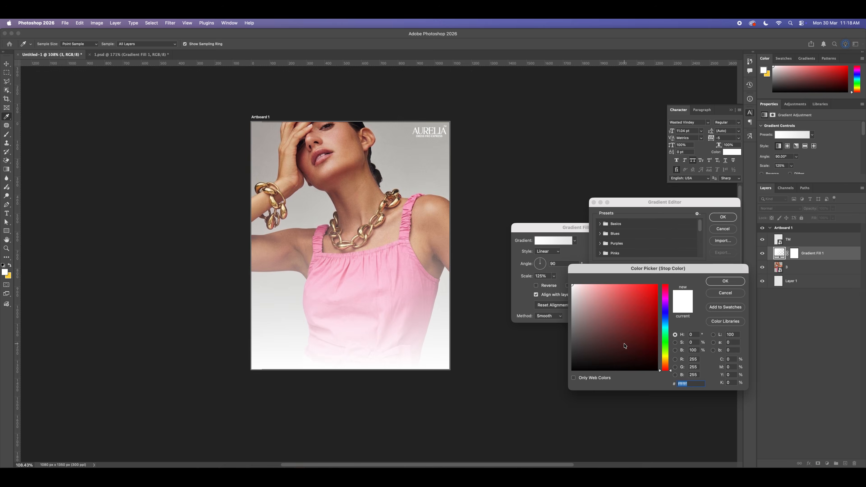
{"action": "left_click", "coordinate": [576, 374]}
{"action": "left_click", "coordinate": [725, 281]}
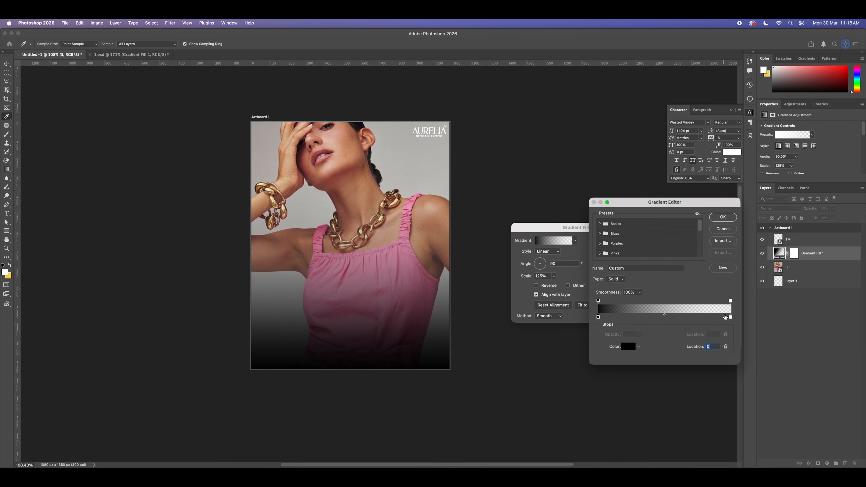
Step: Set the gradient's end colour stop to black, move the 0% opacity stop to location 46, and accept the gradient fill
{"action": "double_click", "coordinate": [731, 318]}
{"action": "left_click_drag", "start_coordinate": [612, 345], "coordinate": [539, 391]}
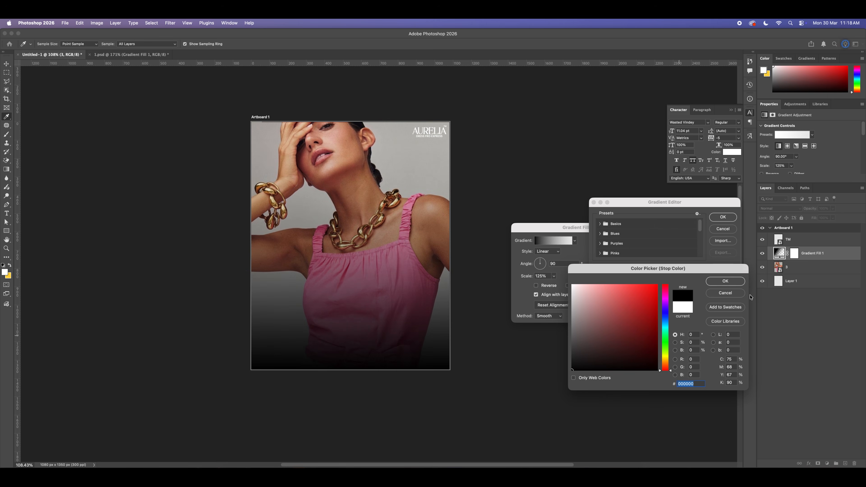
{"action": "left_click", "coordinate": [736, 285]}
{"action": "left_click_drag", "start_coordinate": [731, 303], "coordinate": [659, 302]}
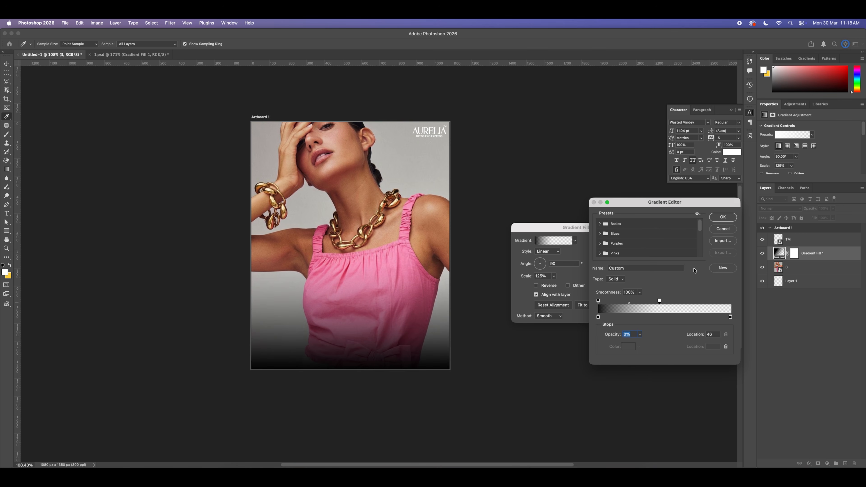
{"action": "left_click", "coordinate": [723, 218]}
{"action": "left_click", "coordinate": [626, 238]}
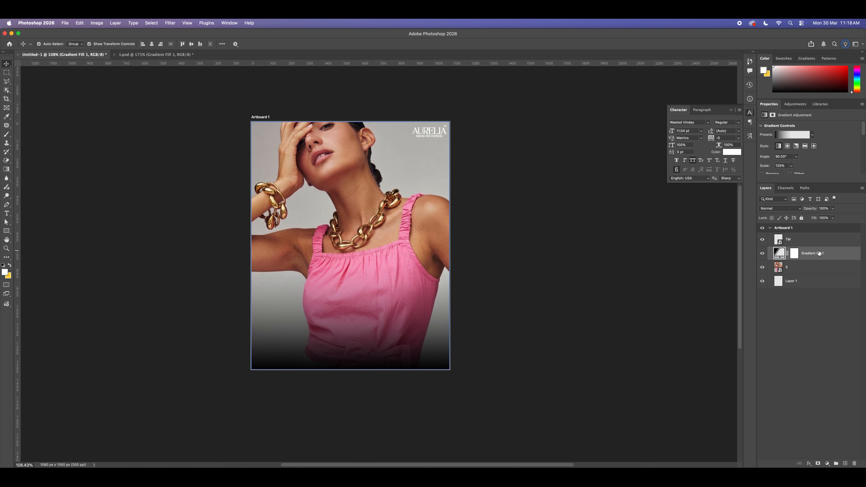
Step: Set the gradient fill layer's blend mode to Overlay and its opacity to 43%
{"action": "left_click", "coordinate": [779, 209]}
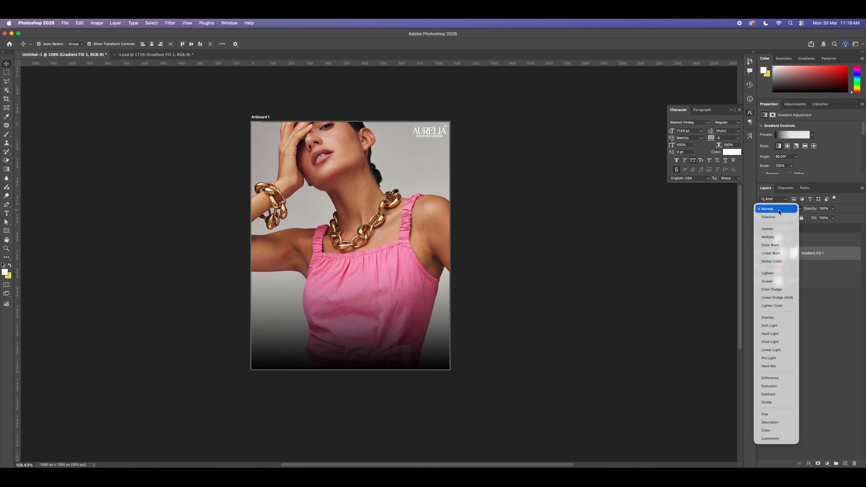
{"action": "left_click", "coordinate": [778, 318]}
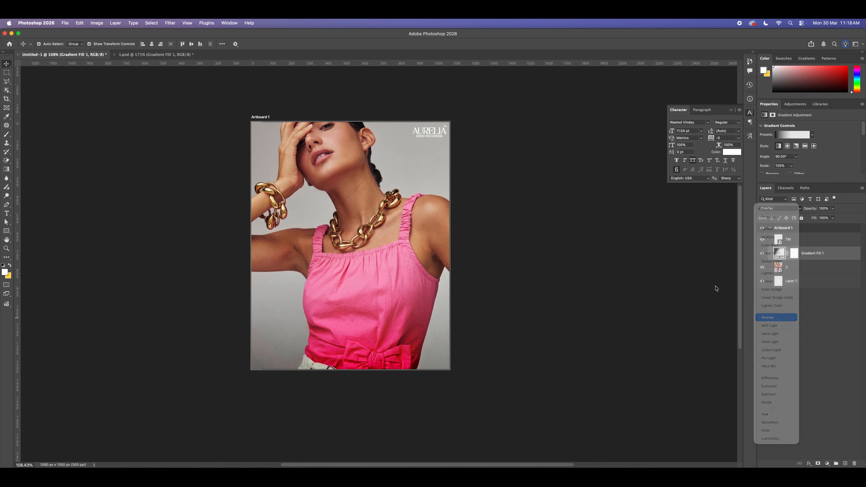
{"action": "left_click", "coordinate": [834, 209]}
{"action": "left_click_drag", "start_coordinate": [833, 218], "coordinate": [817, 219]}
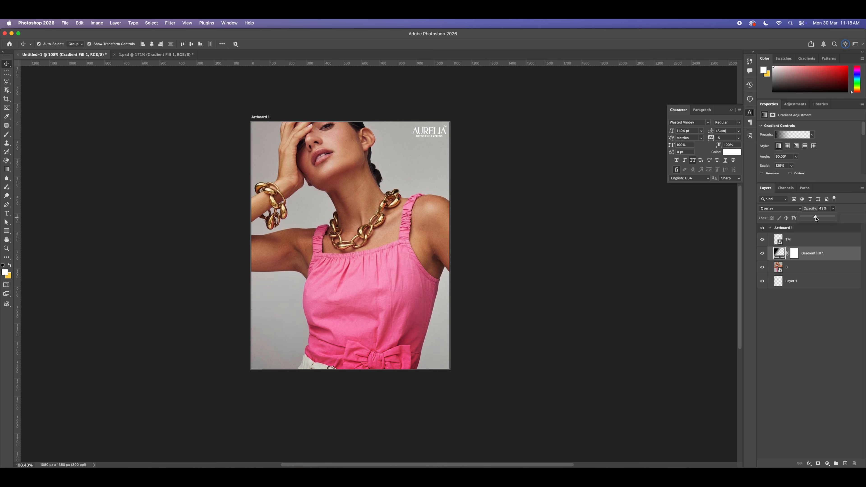
{"action": "left_click", "coordinate": [618, 258]}
{"action": "key", "text": "super+plus"}
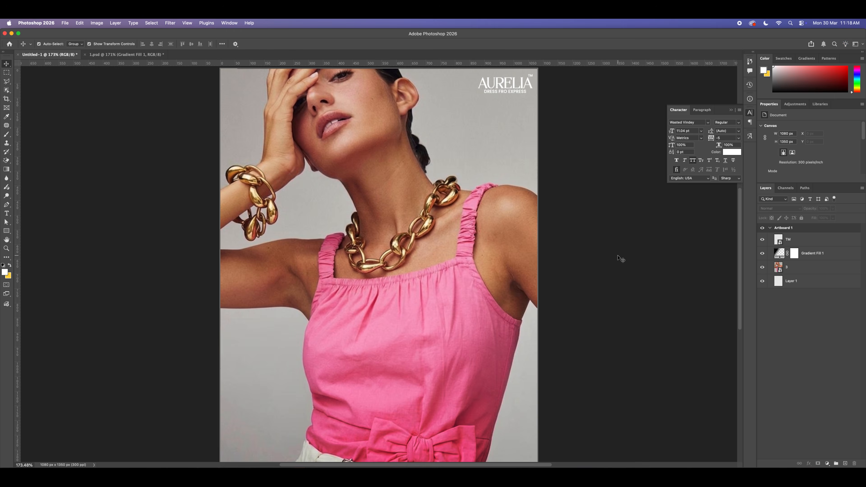
{"action": "key", "text": "super+minus"}
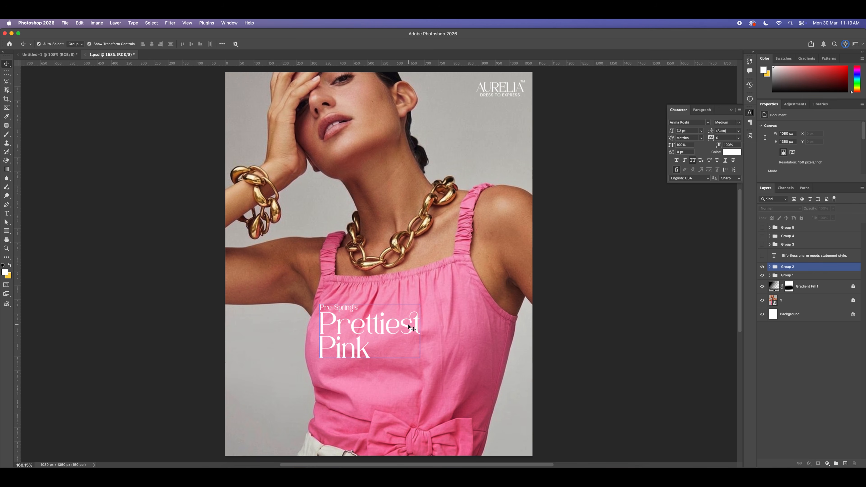
Step: In 1.psd, switch the Move tool's Auto-Select from Group to Layer so individual headline words can be selected
{"action": "left_click", "coordinate": [411, 327]}
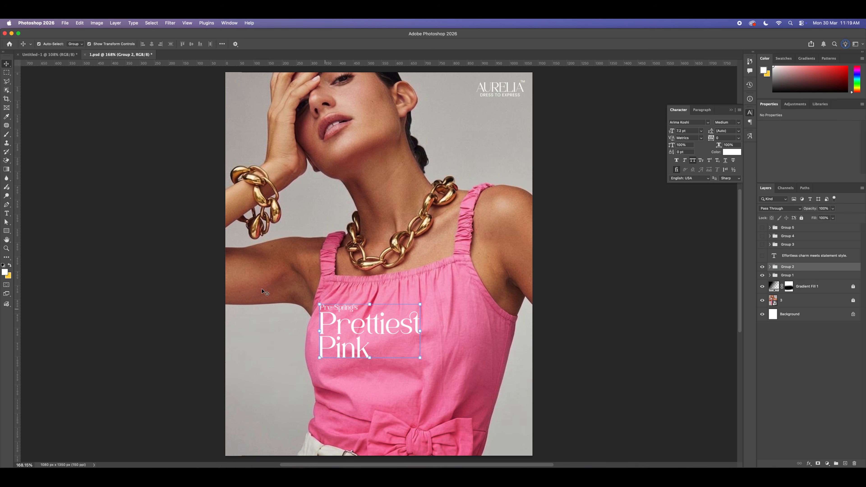
{"action": "left_click", "coordinate": [74, 44]}
{"action": "left_click", "coordinate": [73, 53]}
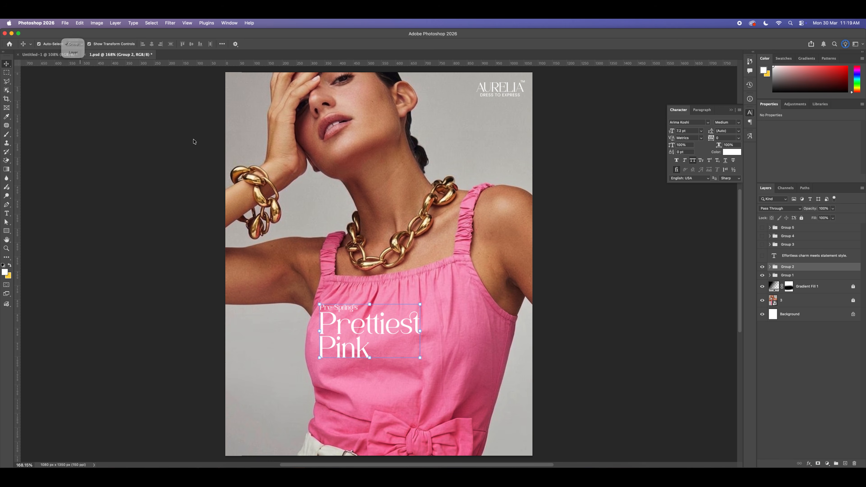
{"action": "left_click", "coordinate": [594, 325]}
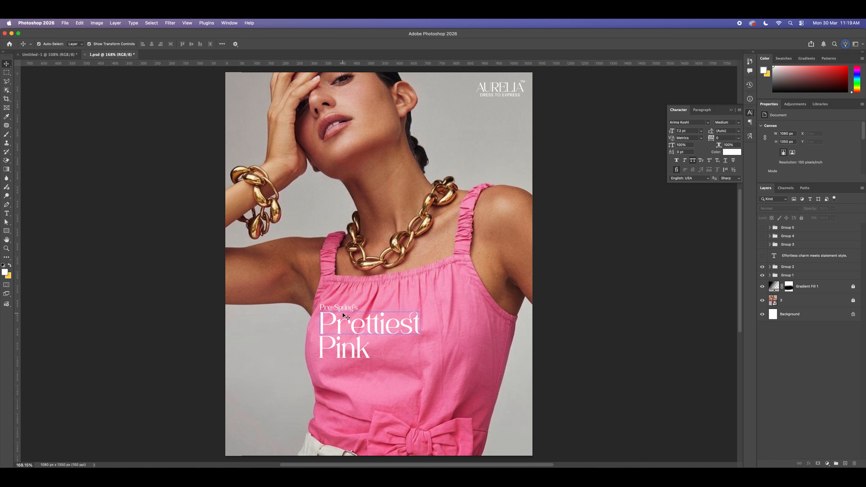
Step: Try All Caps on the headline word Prettiest and turn it off again
{"action": "left_click", "coordinate": [402, 327]}
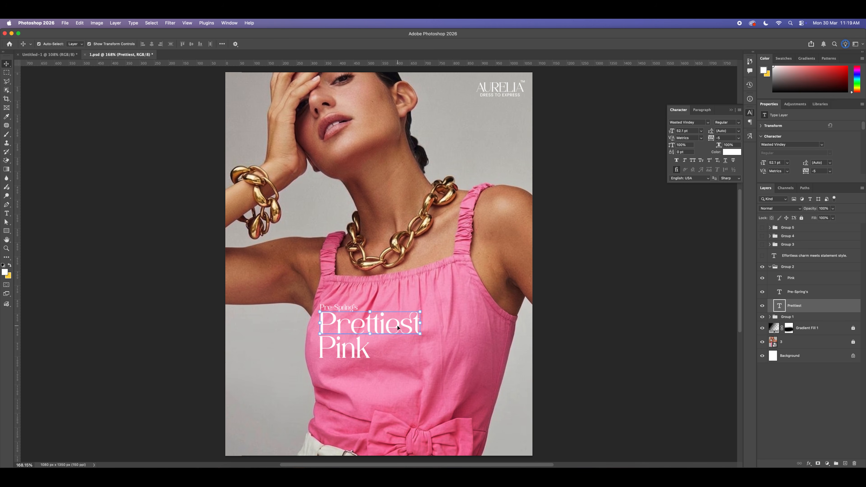
{"action": "left_click", "coordinate": [693, 160]}
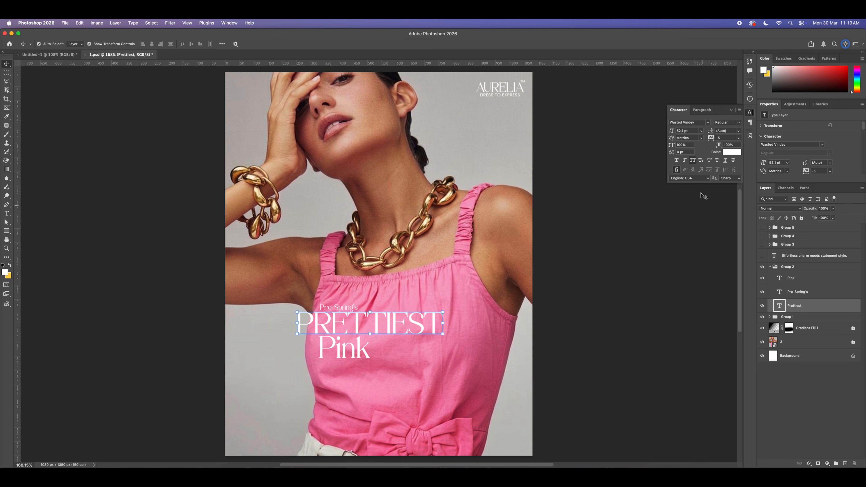
{"action": "left_click", "coordinate": [692, 160]}
{"action": "left_click", "coordinate": [666, 290]}
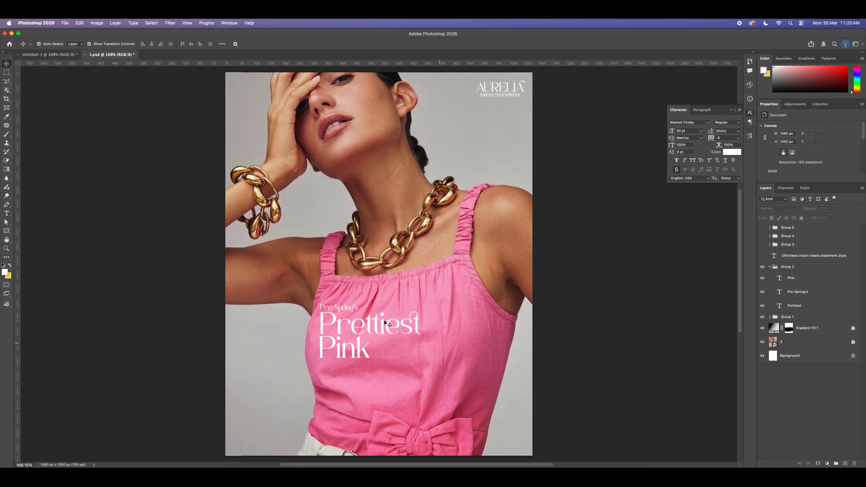
Step: Show the hidden text layer "Effortless charm meets statement style." and select it to check its font settings
{"action": "left_click", "coordinate": [385, 328]}
{"action": "left_click", "coordinate": [693, 300]}
{"action": "left_click", "coordinate": [763, 257]}
{"action": "left_click", "coordinate": [395, 355]}
{"action": "left_click", "coordinate": [395, 353]}
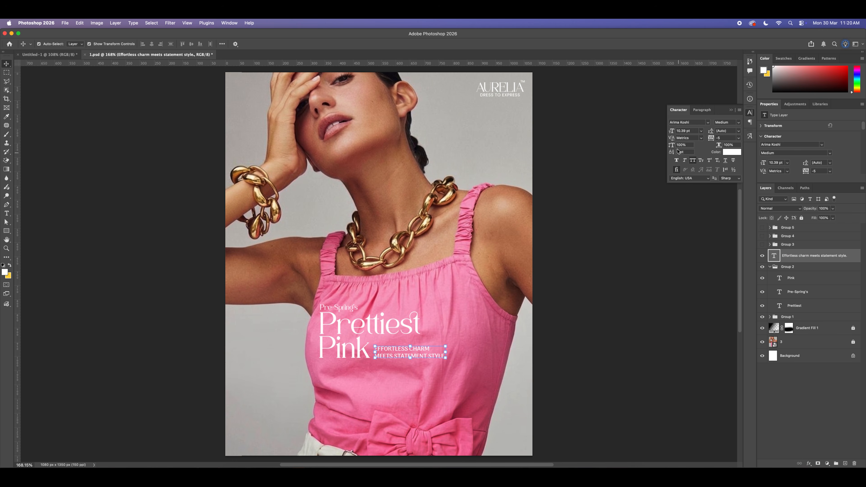
{"action": "scroll", "coordinate": [571, 291], "scroll_direction": "down", "scroll_amount": 1}
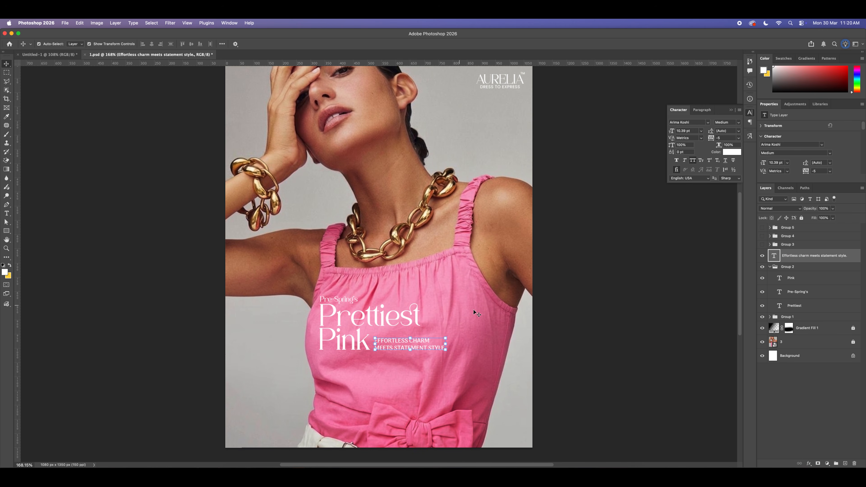
{"action": "left_click", "coordinate": [378, 322]}
{"action": "left_click", "coordinate": [404, 344]}
Step: Show Group 3 with the product features and Group 4 with the availability strip
{"action": "left_click", "coordinate": [762, 245]}
{"action": "left_click", "coordinate": [639, 349]}
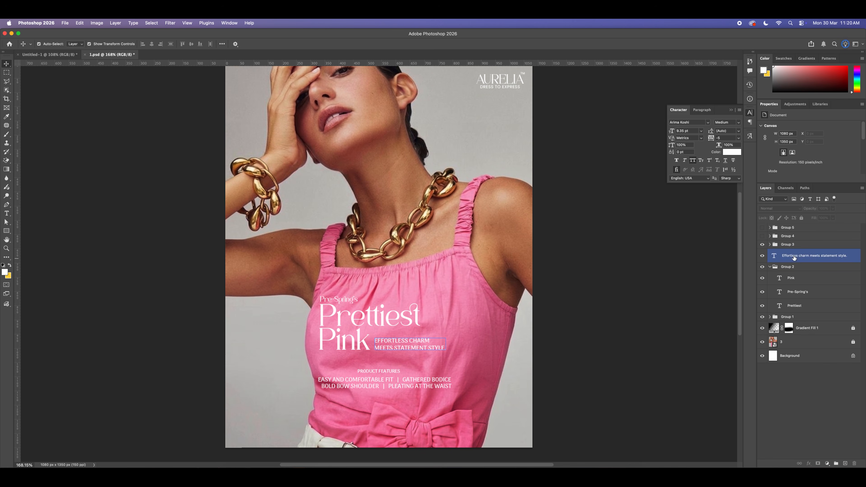
{"action": "left_click", "coordinate": [763, 237]}
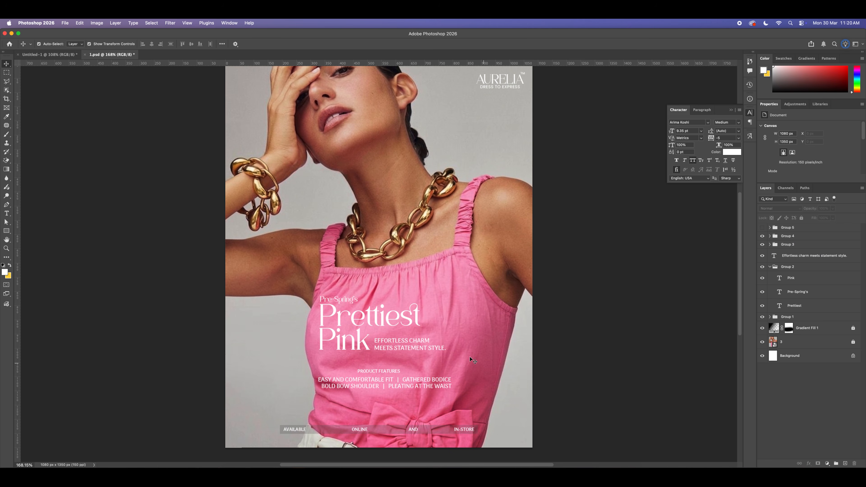
{"action": "left_click_drag", "start_coordinate": [467, 353], "coordinate": [478, 331]}
{"action": "scroll", "coordinate": [423, 409], "scroll_direction": "up", "scroll_amount": 3}
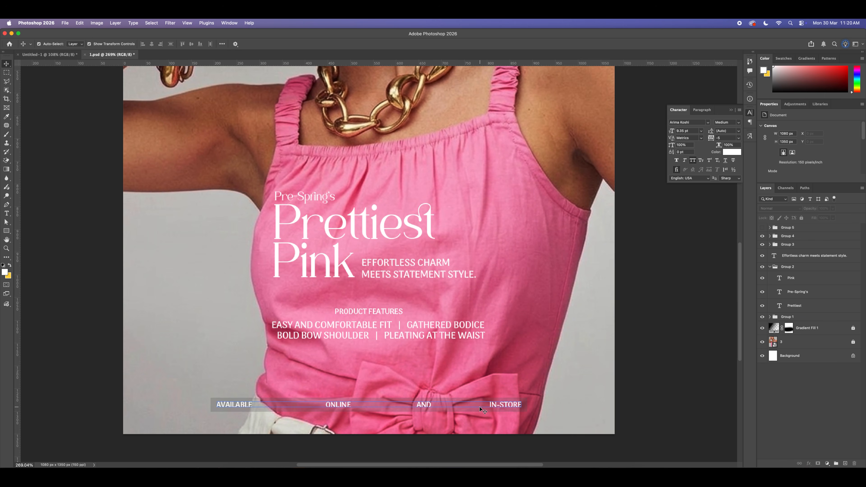
Step: Select the rectangle behind the availability text to examine its opacity, and view the whole layout
{"action": "left_click", "coordinate": [527, 402]}
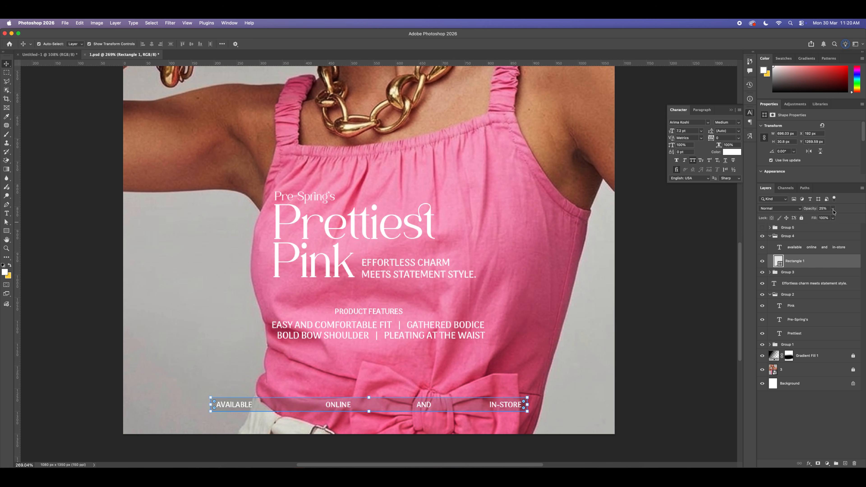
{"action": "left_click", "coordinate": [647, 387]}
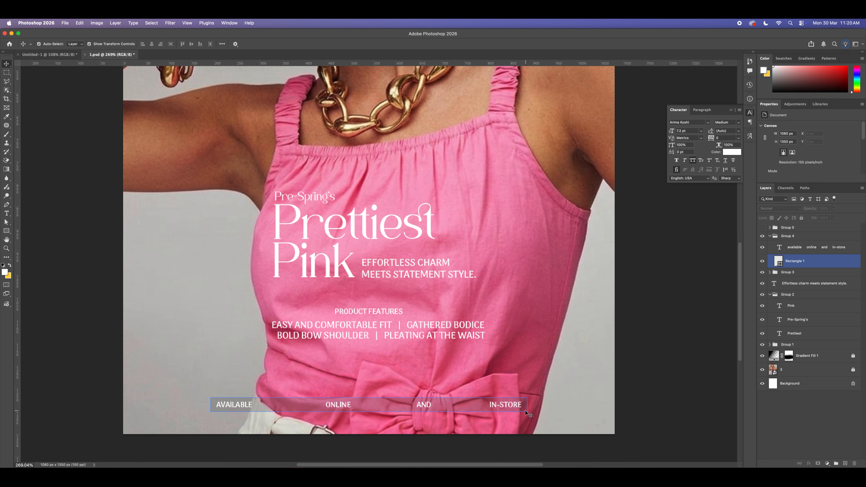
{"action": "scroll", "coordinate": [398, 397], "scroll_direction": "down", "scroll_amount": 10}
{"action": "scroll", "coordinate": [398, 398], "scroll_direction": "up", "scroll_amount": 3}
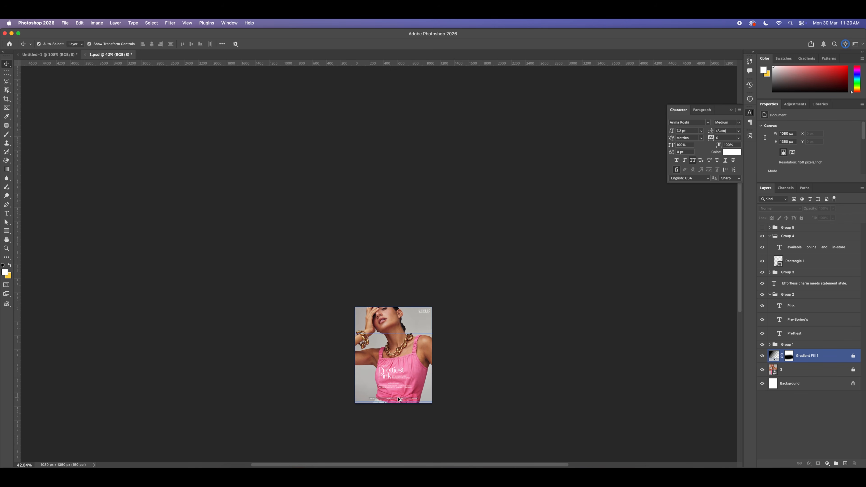
{"action": "scroll", "coordinate": [398, 400], "scroll_direction": "up", "scroll_amount": 2}
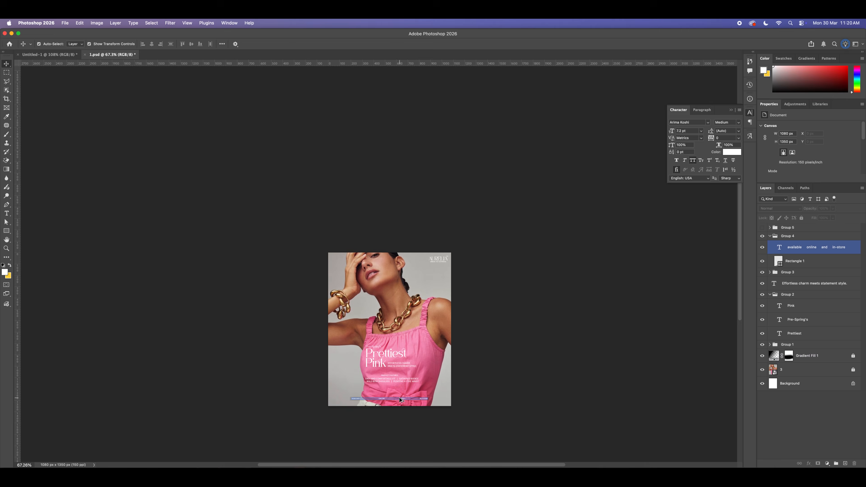
Step: Show Group 5 with the small icons beside the availability strip and fit the ad to the window
{"action": "left_click", "coordinate": [762, 229]}
{"action": "scroll", "coordinate": [440, 406], "scroll_direction": "left", "scroll_amount": 2}
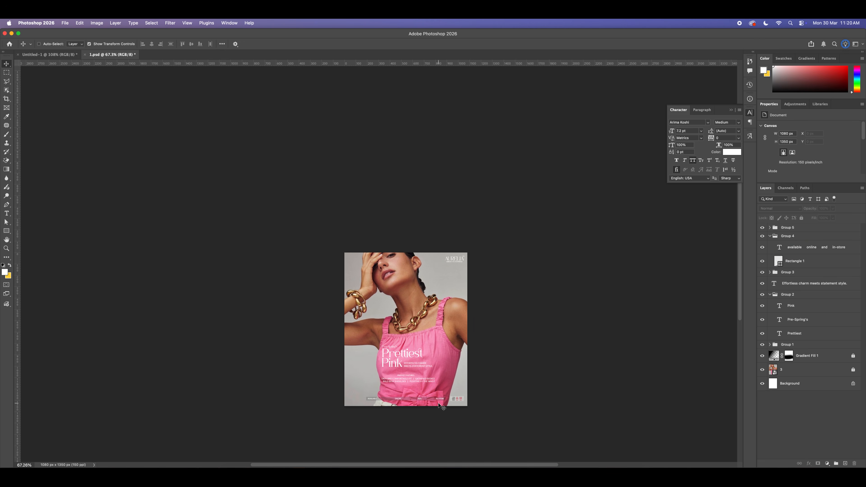
{"action": "scroll", "coordinate": [477, 411], "scroll_direction": "up", "scroll_amount": 4}
{"action": "key", "text": "super+0"}
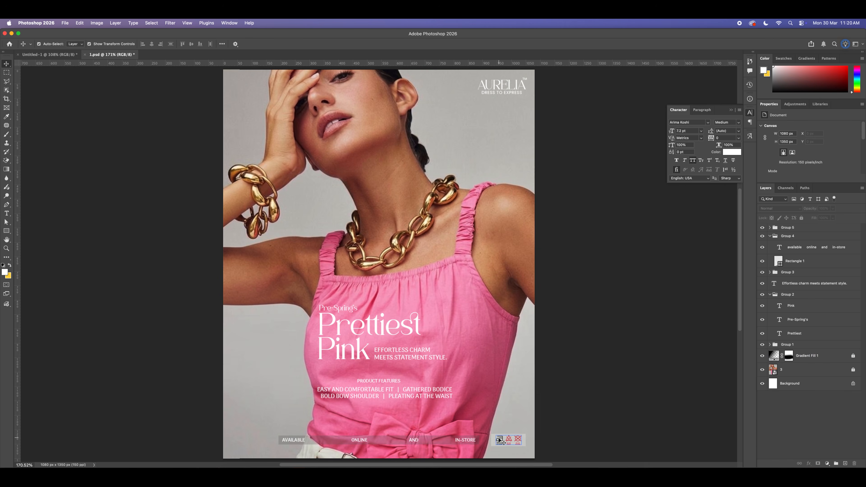